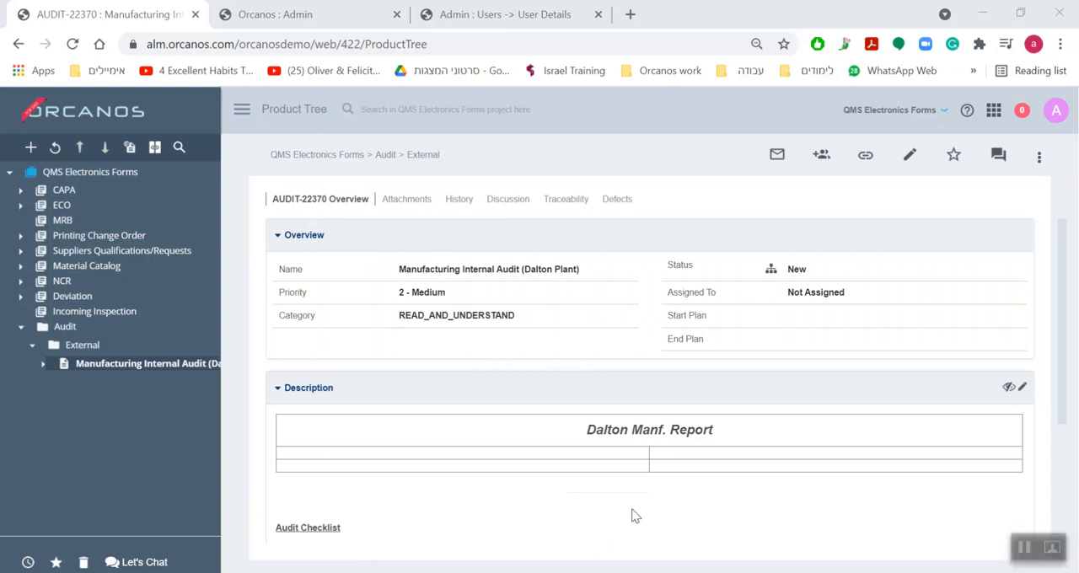
Start a new item of type Audit in the External folder under Audit
{"action": "left_click", "coordinate": [87, 346]}
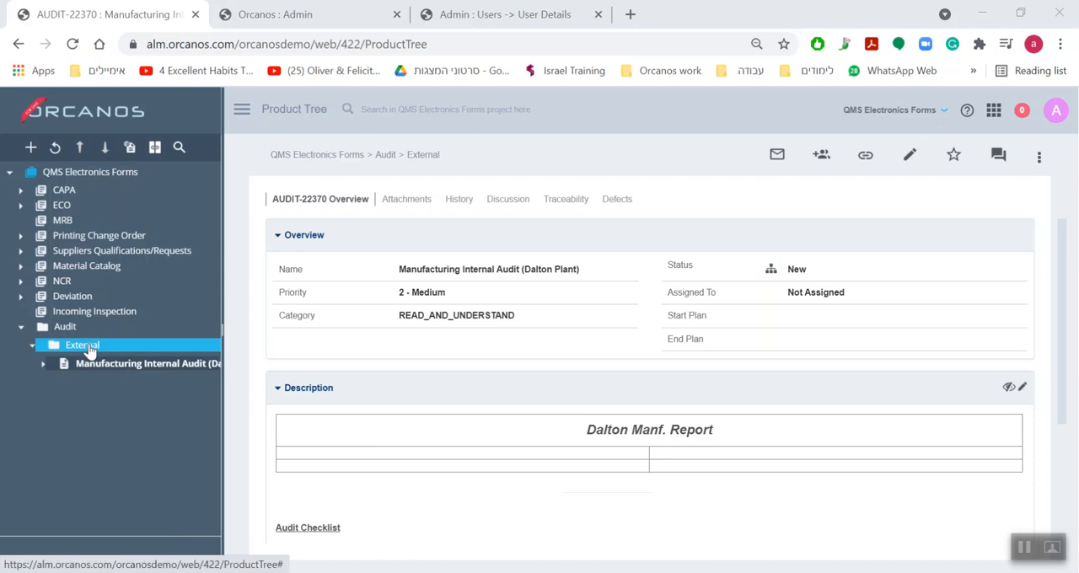
{"action": "right_click", "coordinate": [89, 352]}
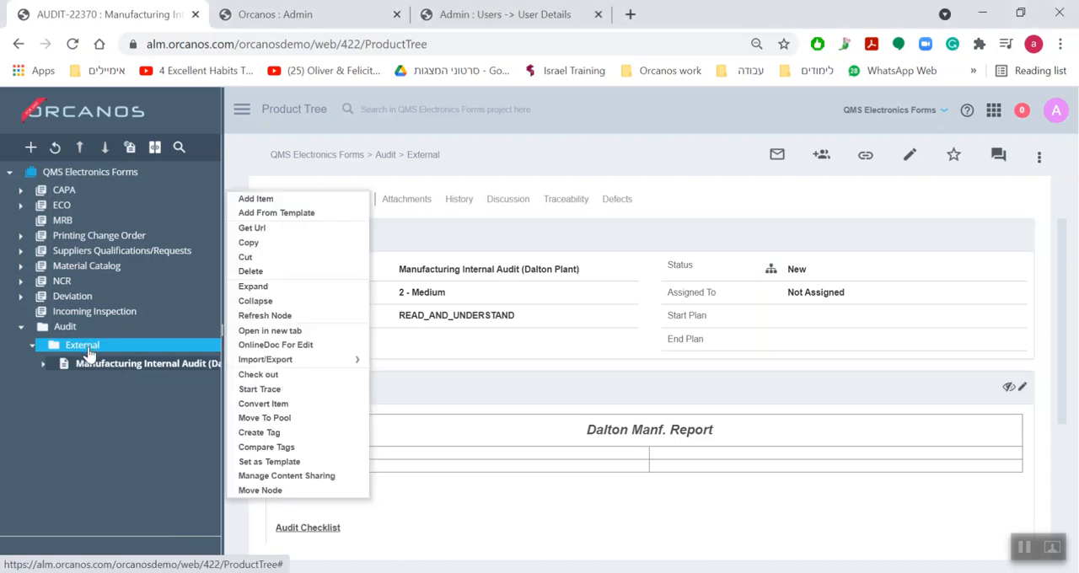
{"action": "left_click", "coordinate": [251, 200]}
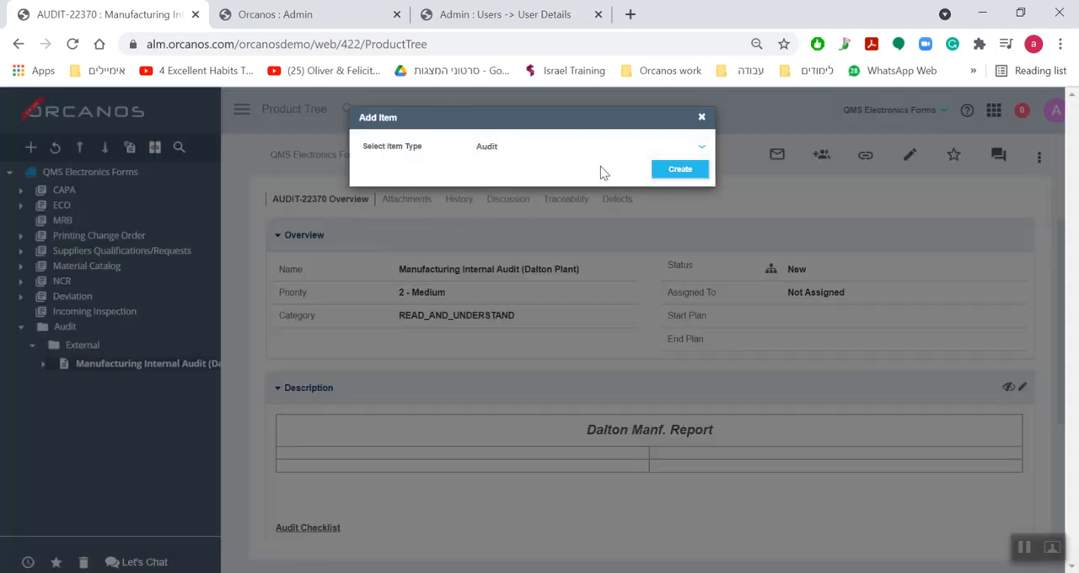
{"action": "left_click", "coordinate": [681, 170]}
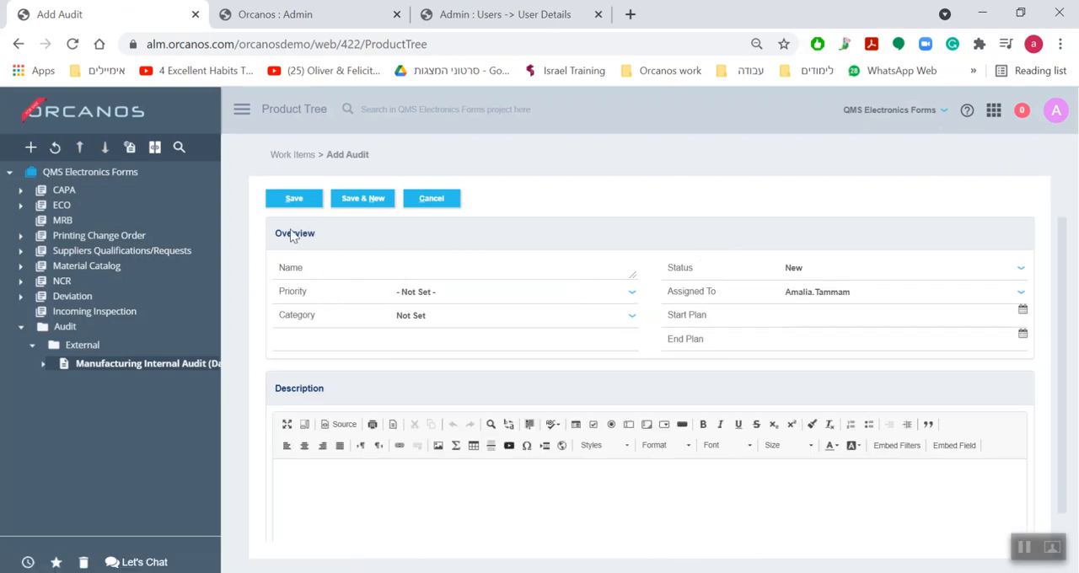
Name the audit "example", set priority 2 - Medium and category ISO 13485 8.4.2 (Manufacturing), and save it
{"action": "left_click", "coordinate": [420, 292]}
{"action": "left_click", "coordinate": [466, 401]}
{"action": "left_click", "coordinate": [430, 327]}
{"action": "left_click", "coordinate": [458, 393]}
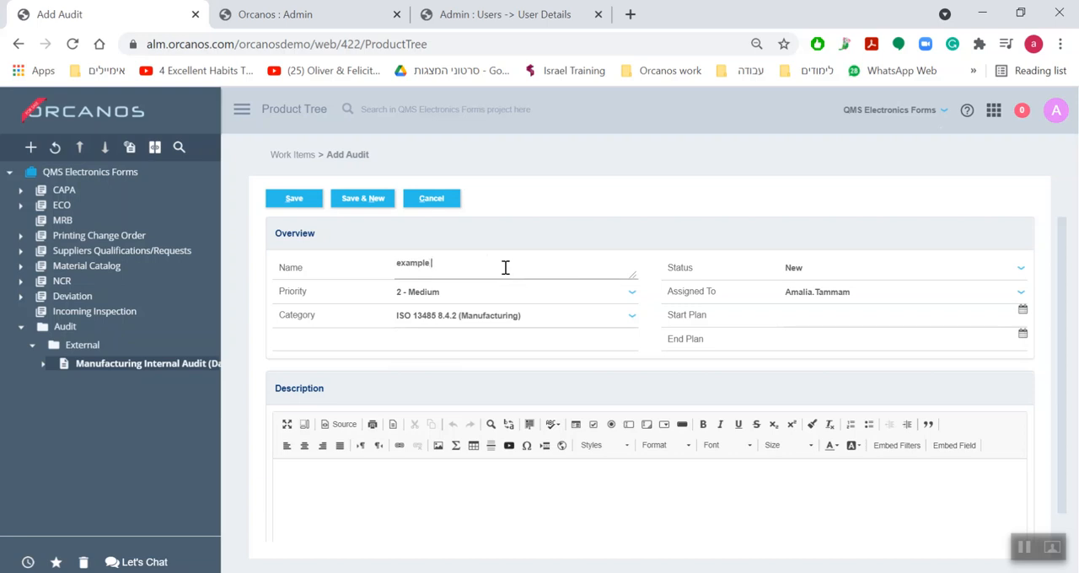
{"action": "left_click", "coordinate": [305, 199]}
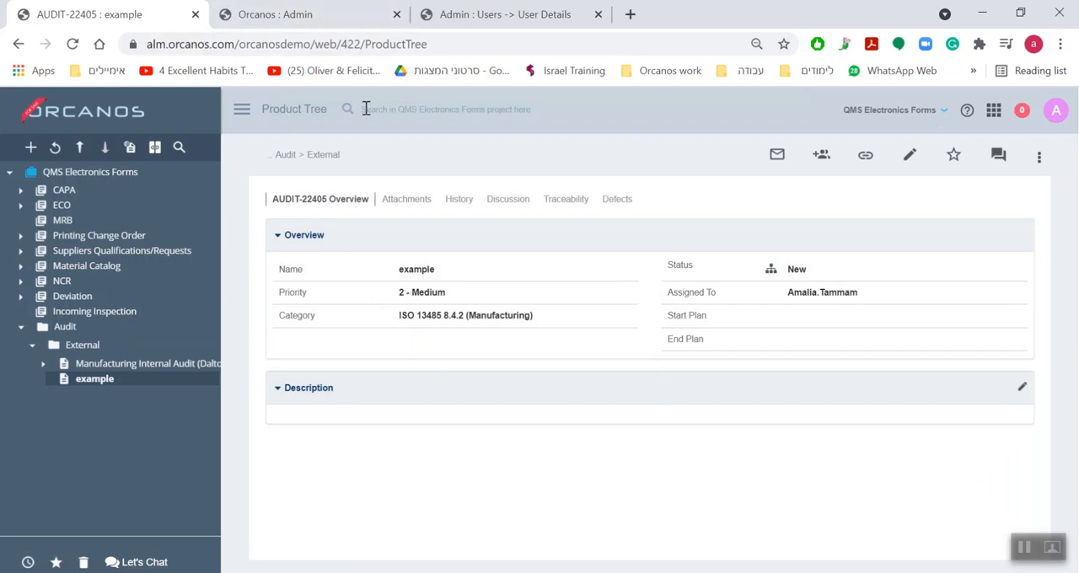
Switch to the Admin page and open the Fields page of Data Sharing And Settings
{"action": "left_click", "coordinate": [313, 17]}
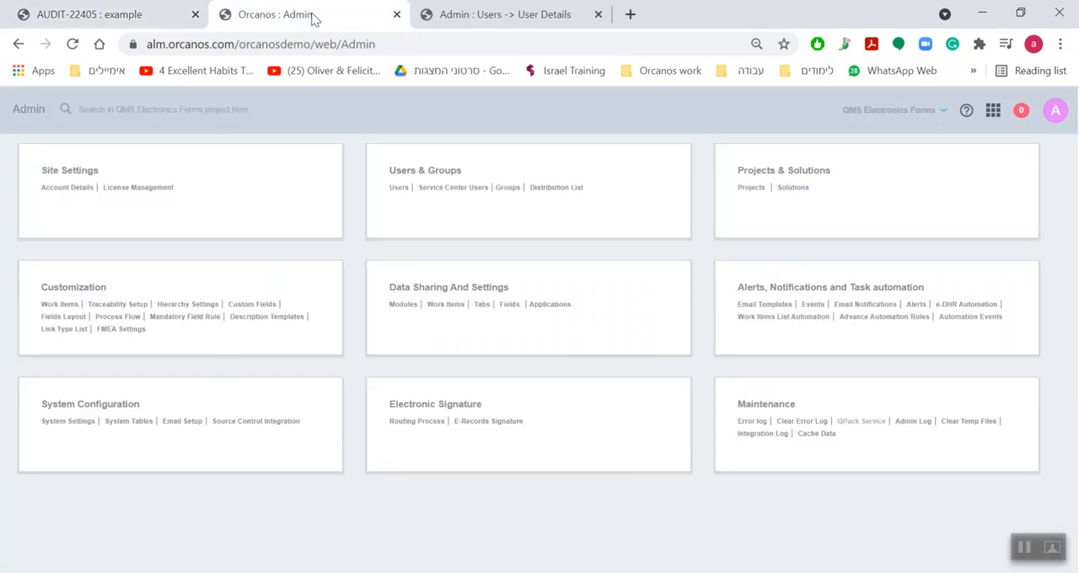
{"action": "left_click", "coordinate": [993, 111]}
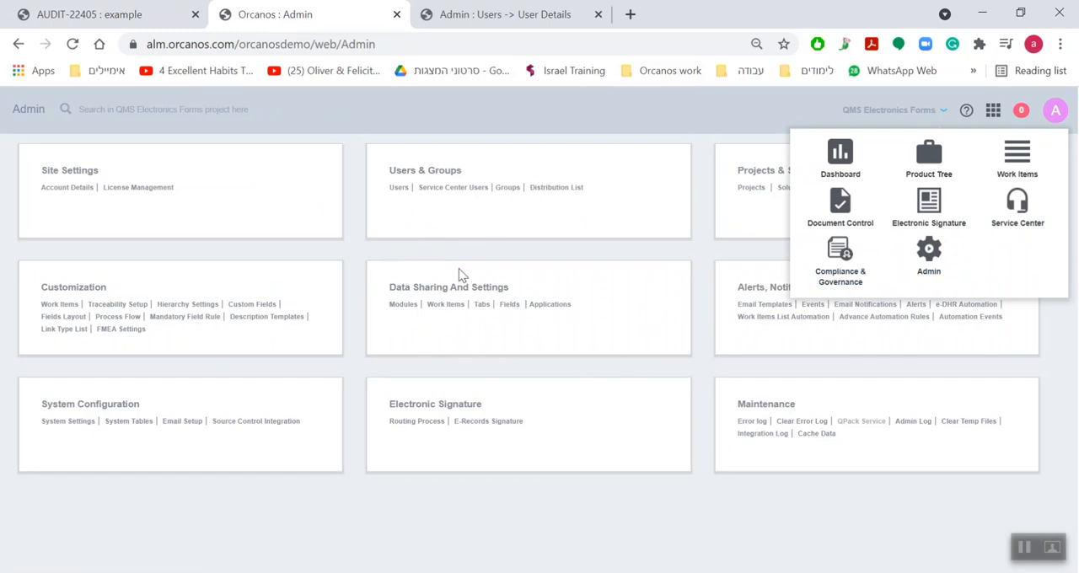
{"action": "left_click", "coordinate": [408, 287]}
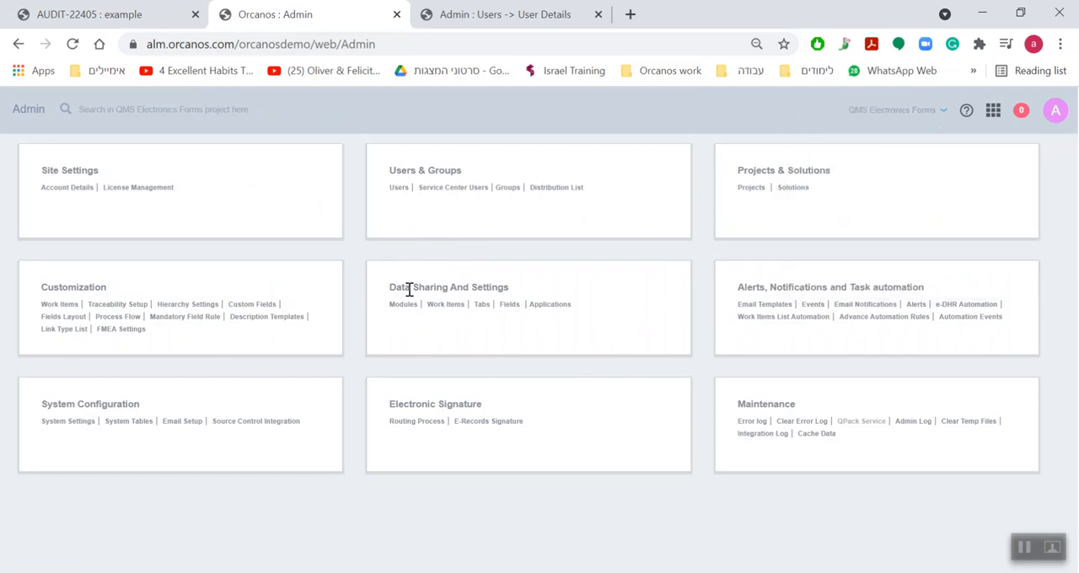
{"action": "left_click", "coordinate": [507, 307]}
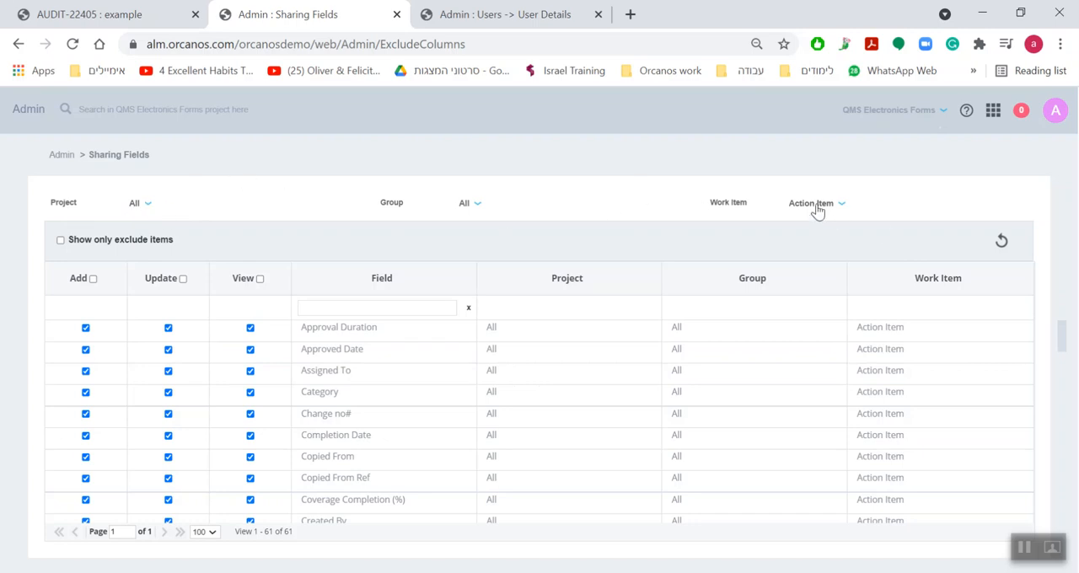
Filter the sharing fields by project QMS Electronics Forms, group System Admin and work item Audit, and refresh the list
{"action": "left_click", "coordinate": [142, 204]}
{"action": "type", "text": "form"}
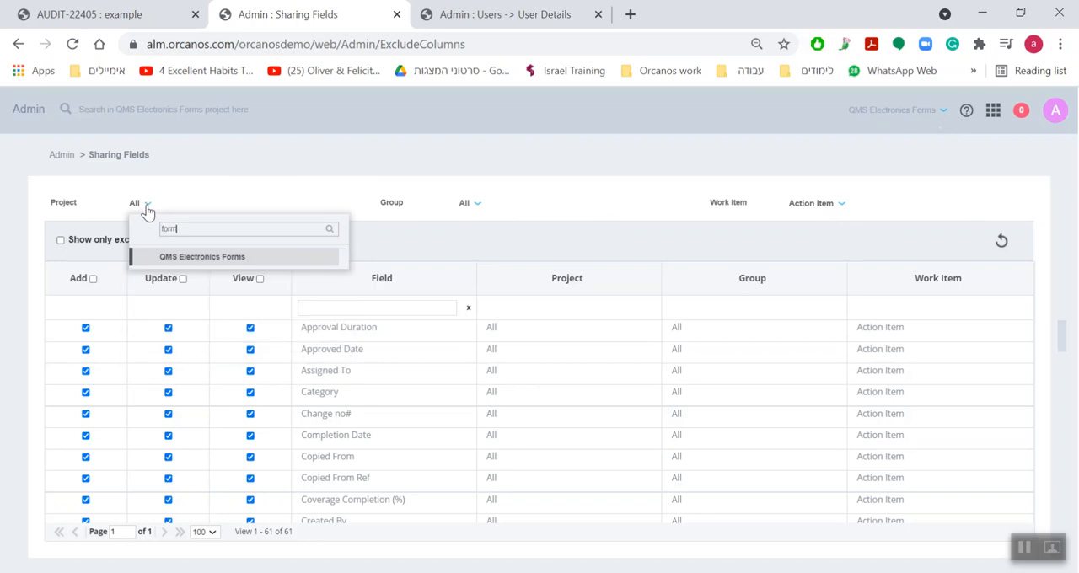
{"action": "left_click", "coordinate": [175, 257]}
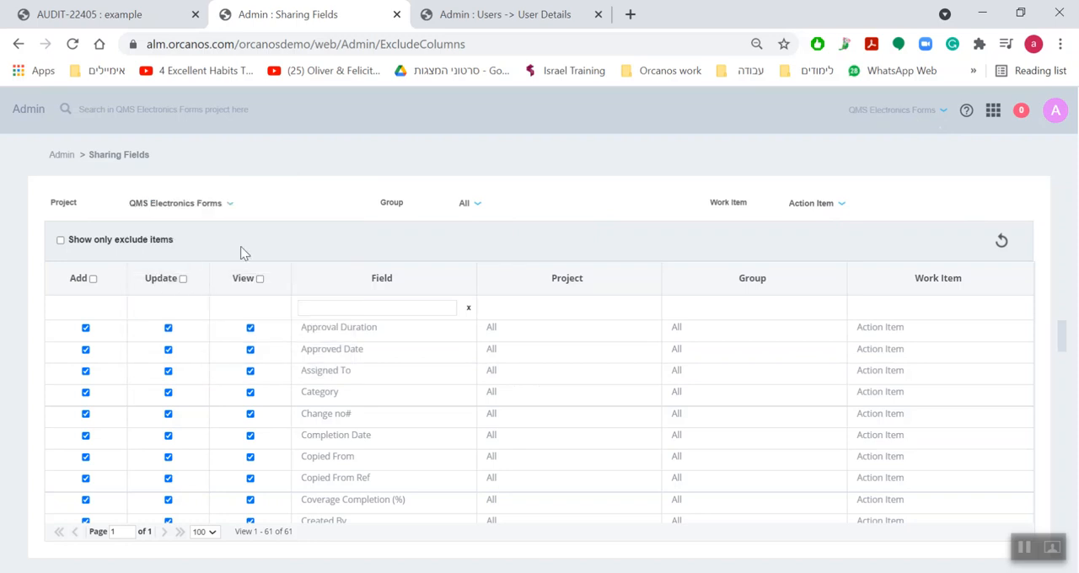
{"action": "left_click", "coordinate": [472, 207]}
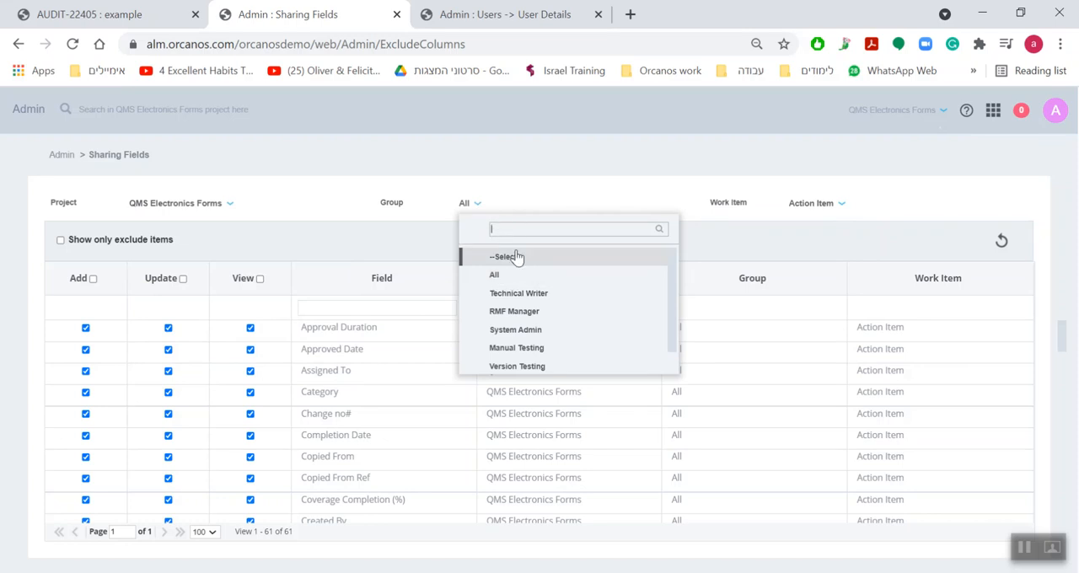
{"action": "left_click", "coordinate": [513, 332]}
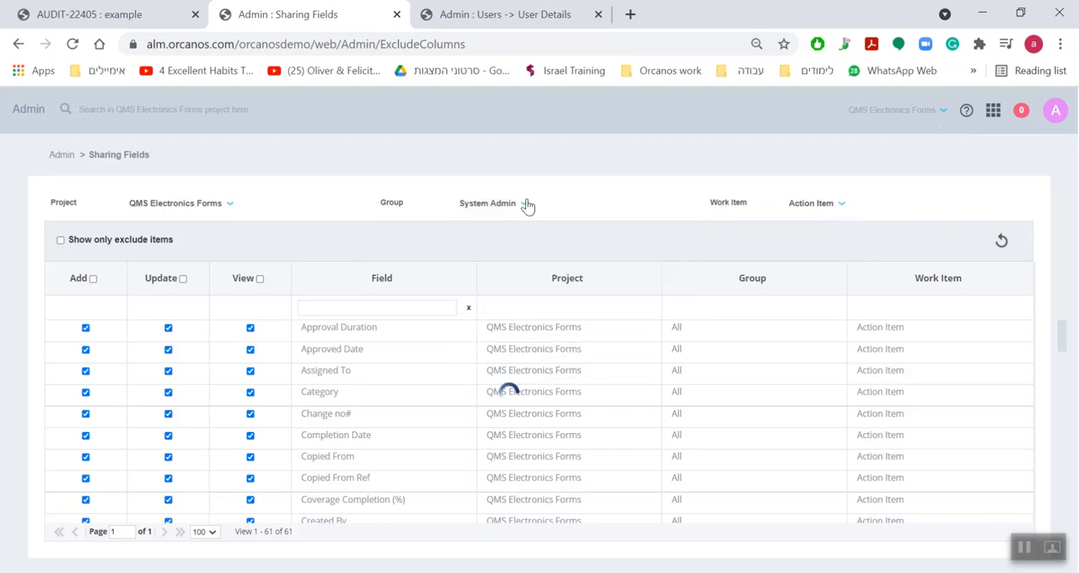
{"action": "left_click", "coordinate": [807, 206]}
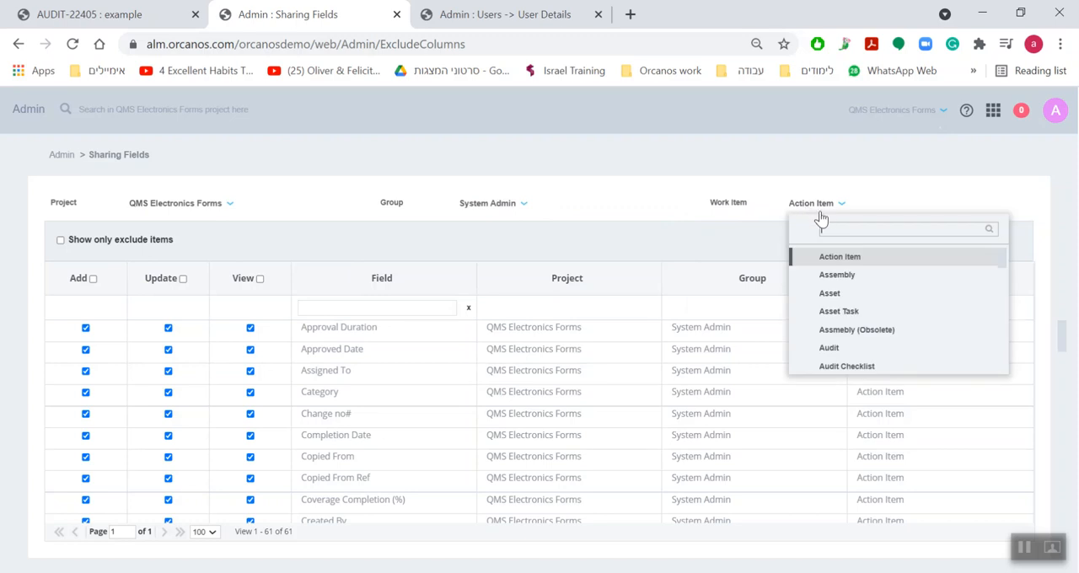
{"action": "type", "text": "aud"}
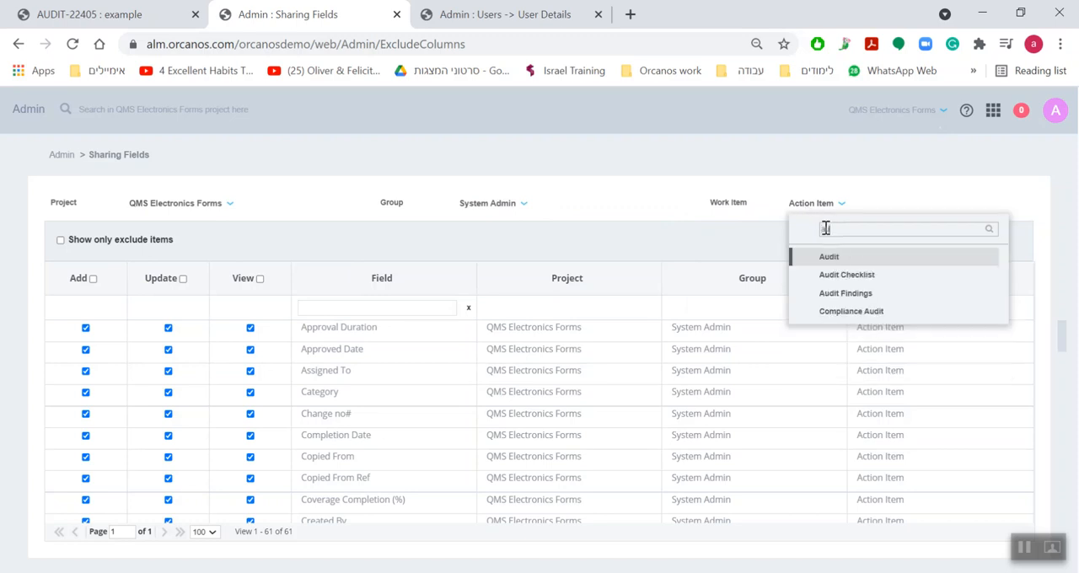
{"action": "left_click", "coordinate": [829, 256]}
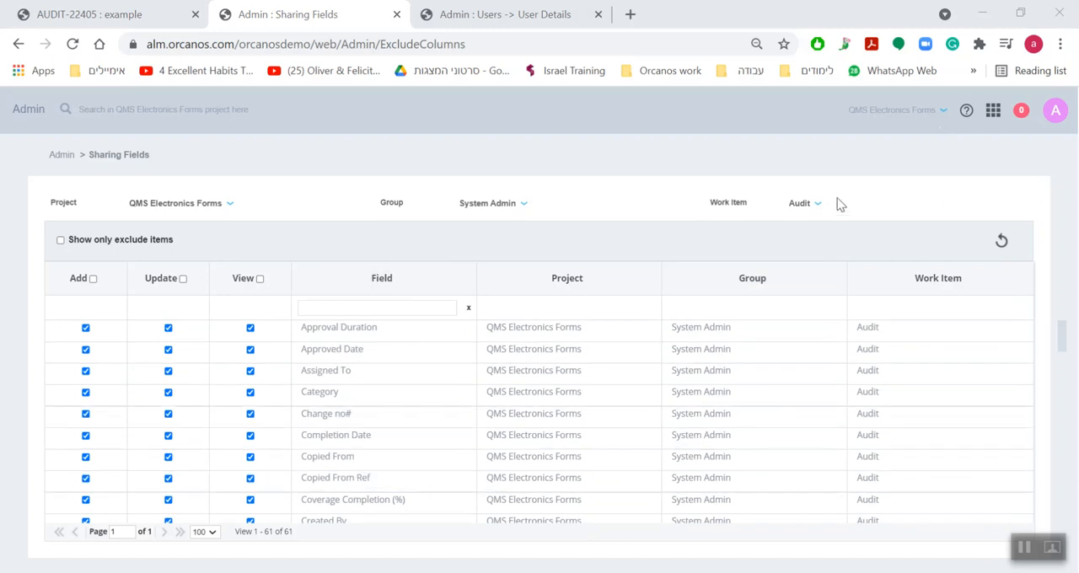
{"action": "left_click", "coordinate": [1003, 242]}
{"action": "left_click", "coordinate": [1041, 234]}
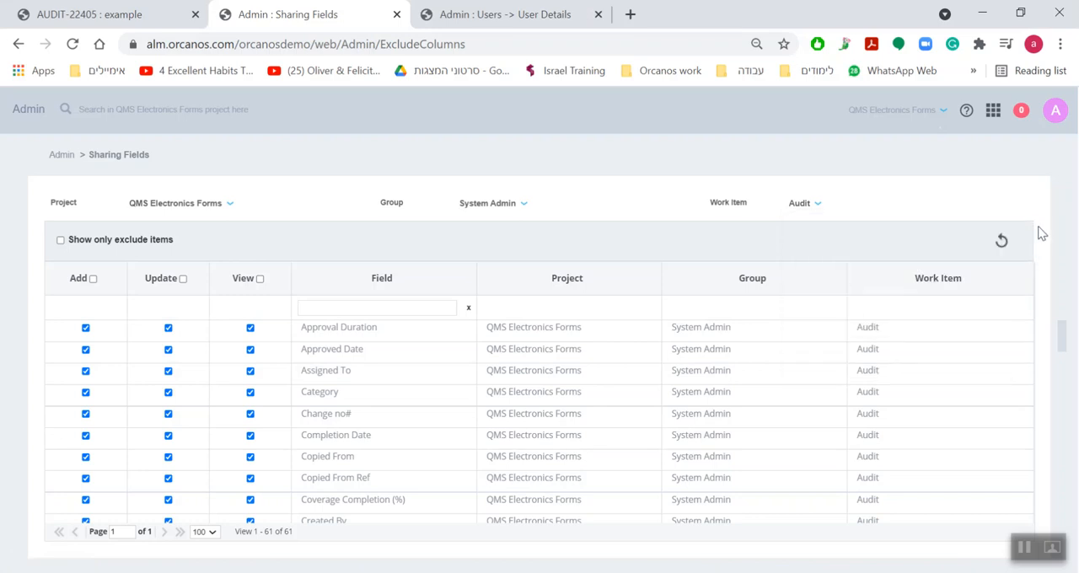
{"action": "left_click", "coordinate": [1002, 243]}
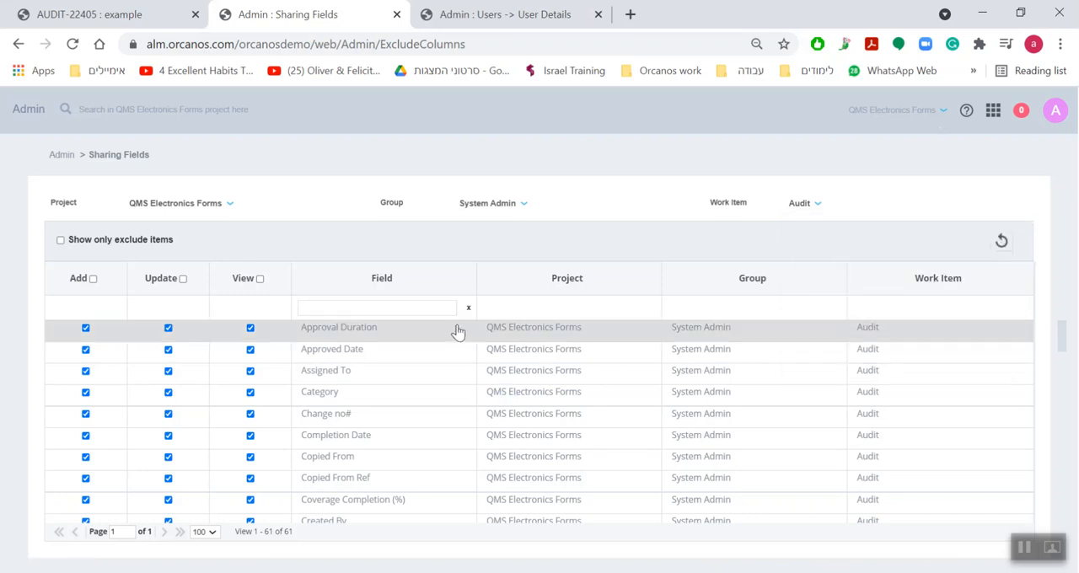
Filter the field list by "prio" and remove the Add permission from the Priority field
{"action": "scroll", "coordinate": [390, 390], "scroll_direction": "down", "scroll_amount": 3}
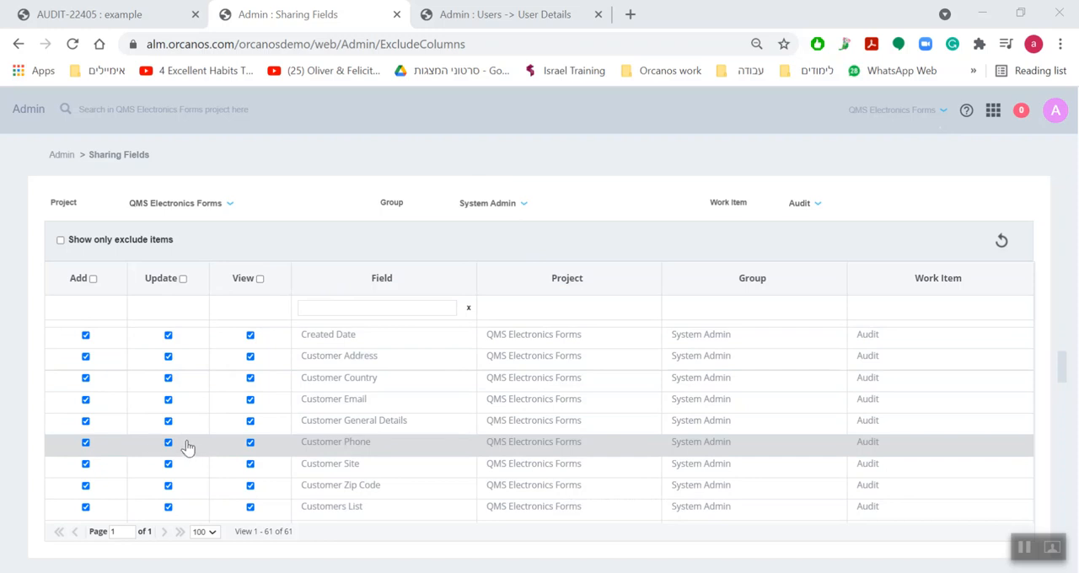
{"action": "left_click", "coordinate": [317, 309]}
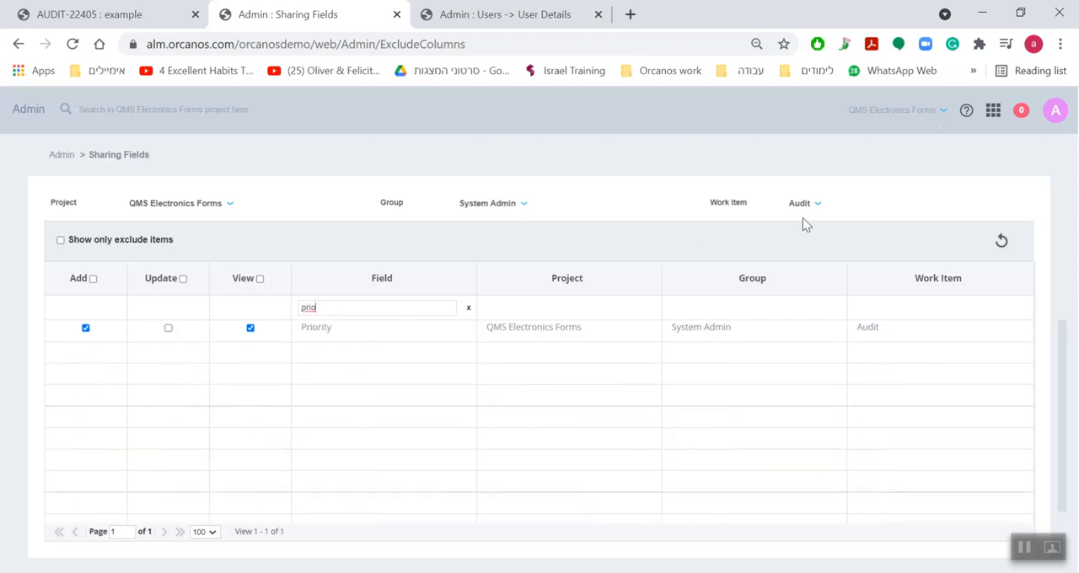
{"action": "left_click", "coordinate": [87, 330]}
Return to the product tree and create an audit named "example 2" in the External folder
{"action": "left_click", "coordinate": [93, 15]}
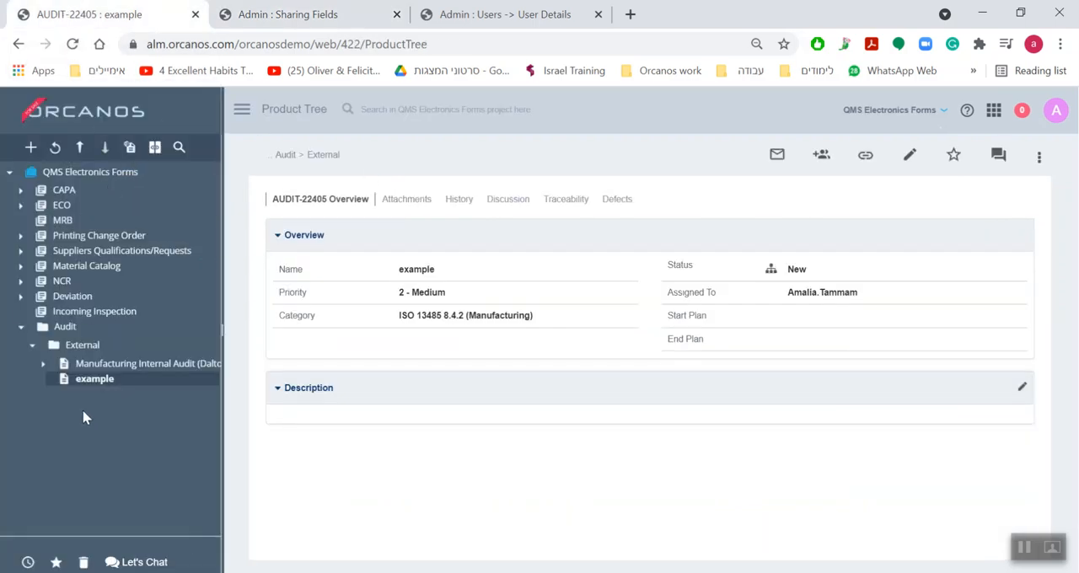
{"action": "right_click", "coordinate": [80, 351]}
{"action": "left_click", "coordinate": [255, 199]}
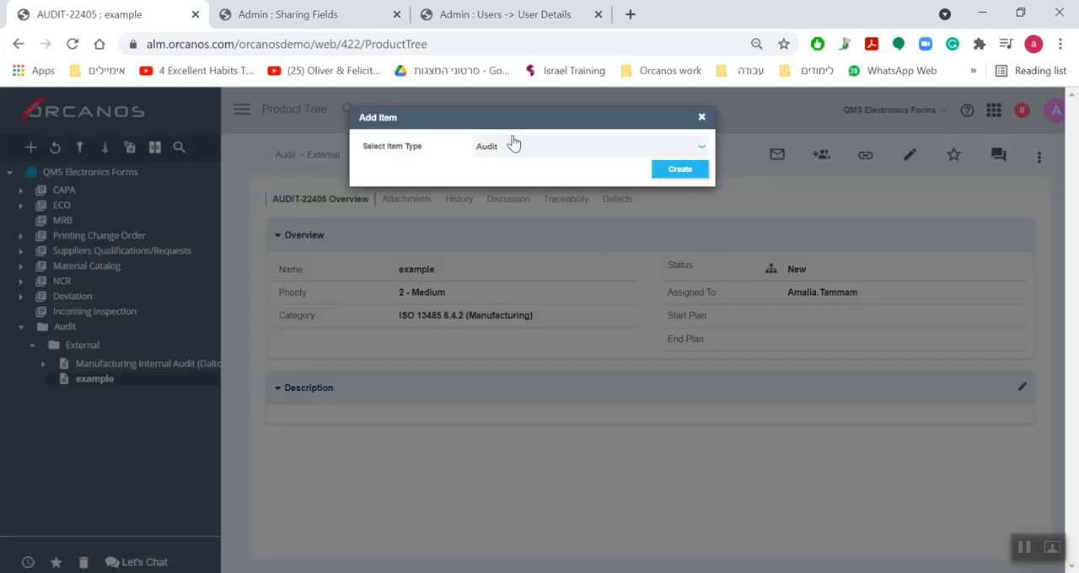
{"action": "left_click", "coordinate": [703, 174]}
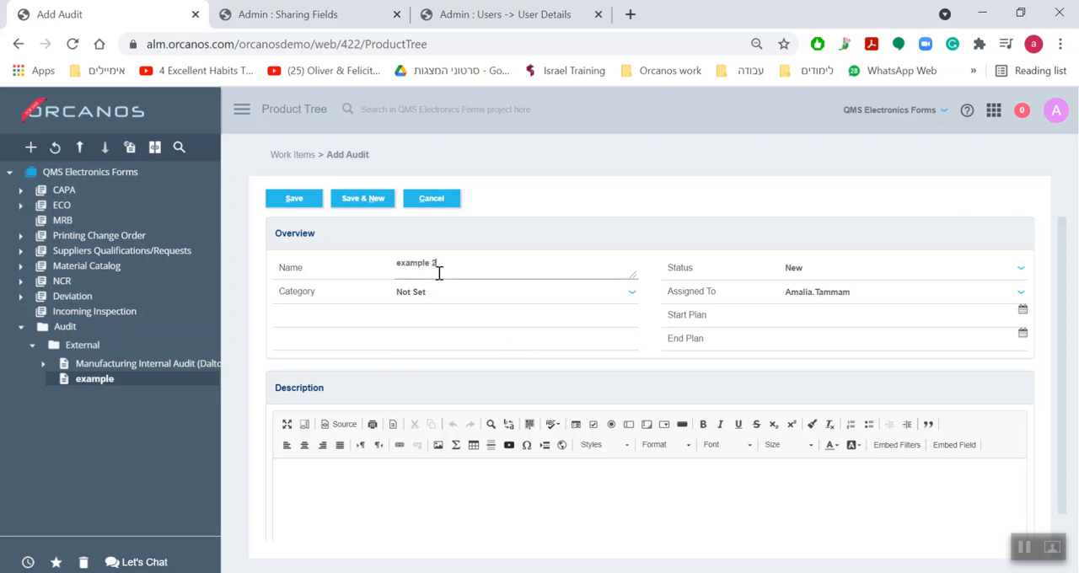
{"action": "left_click", "coordinate": [292, 198]}
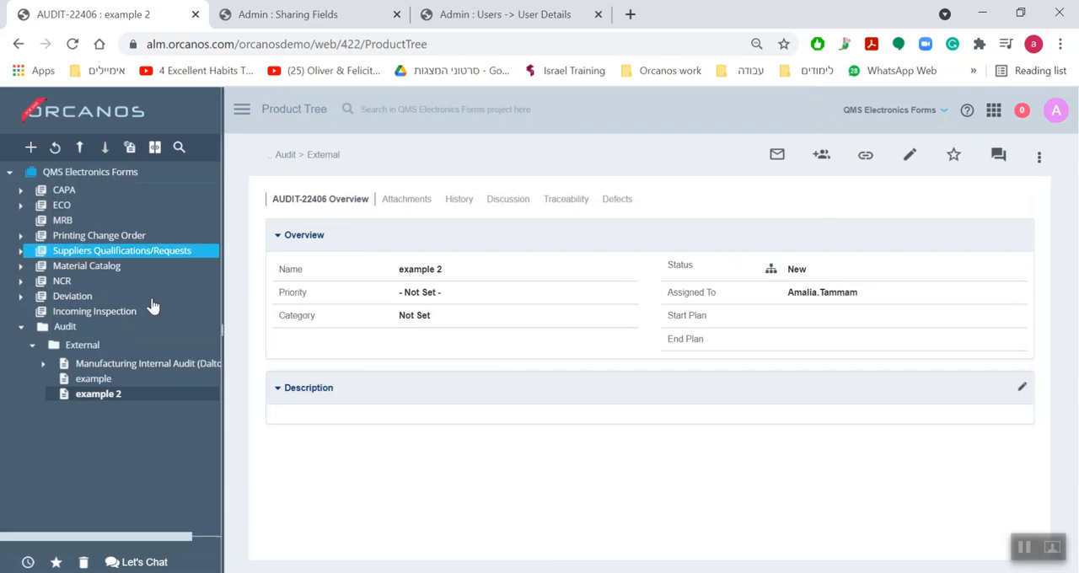
Set the priority of the example 2 audit to 2 - Medium and save the change
{"action": "left_click", "coordinate": [414, 295]}
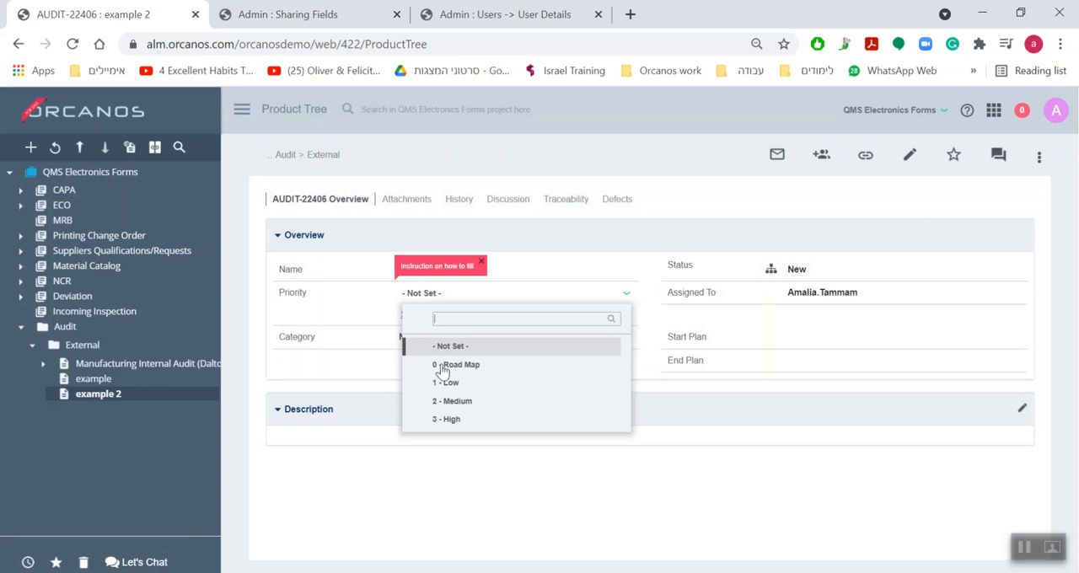
{"action": "left_click", "coordinate": [450, 401]}
{"action": "left_click", "coordinate": [410, 315]}
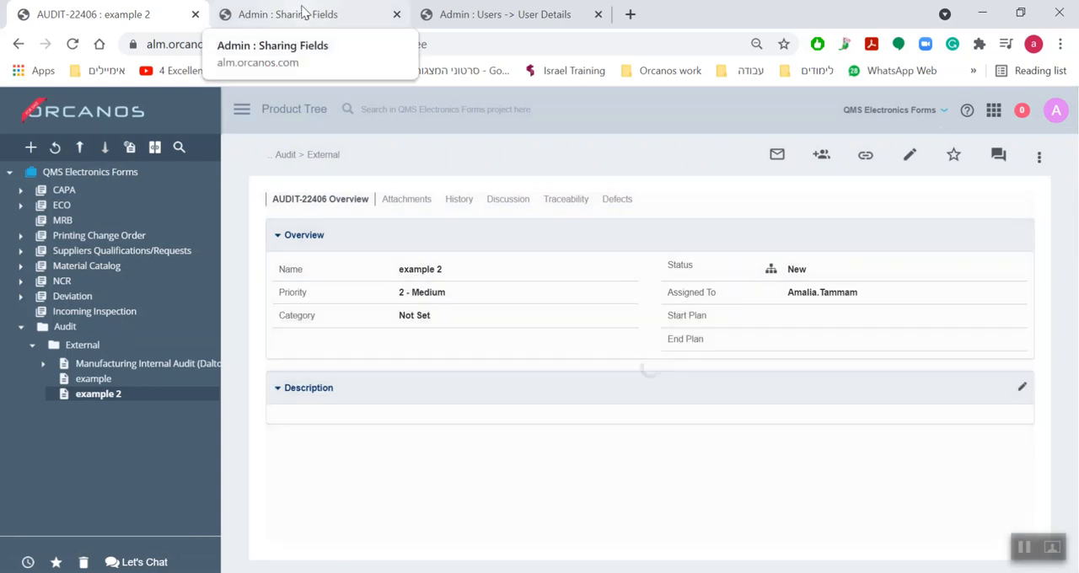
Remove the Update permission from the Priority field in the sharing settings and refresh the list
{"action": "left_click", "coordinate": [304, 15]}
{"action": "left_click", "coordinate": [168, 328]}
{"action": "left_click", "coordinate": [1001, 241]}
Open the "example" audit in the product tree and try to edit its priority
{"action": "left_click", "coordinate": [93, 14]}
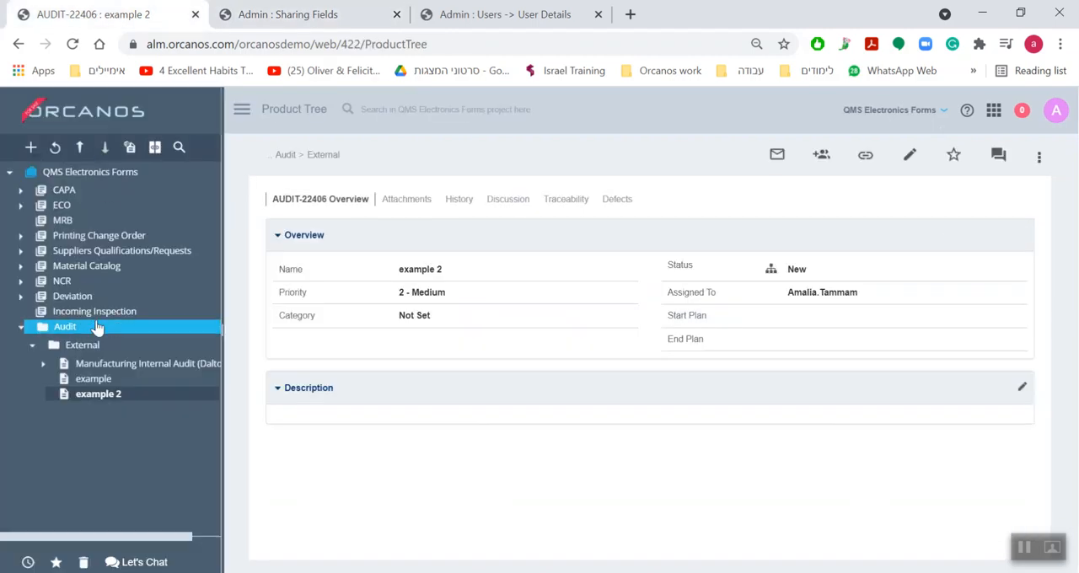
{"action": "left_click", "coordinate": [89, 380]}
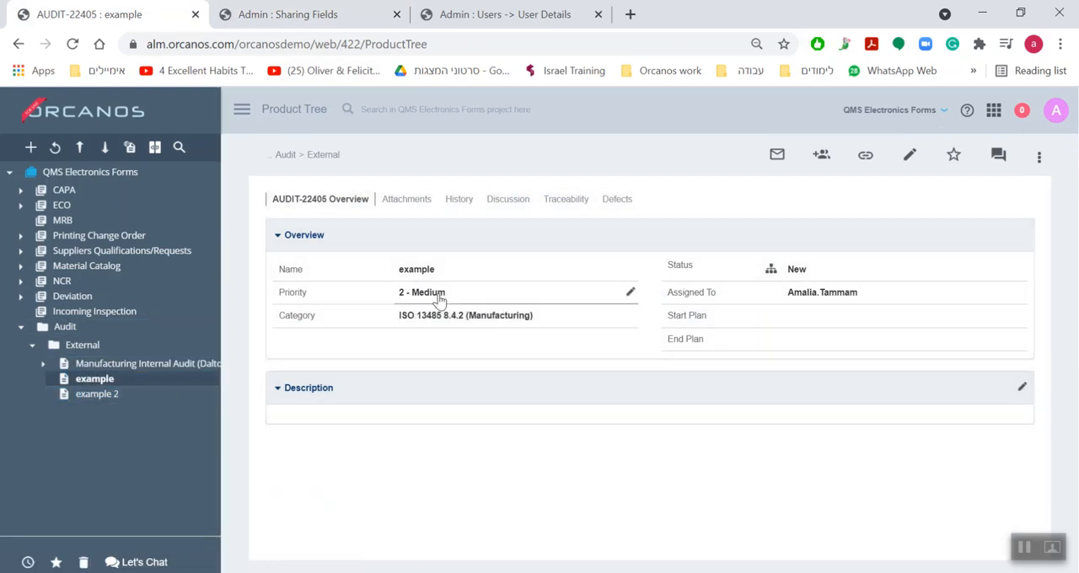
{"action": "left_click", "coordinate": [439, 295]}
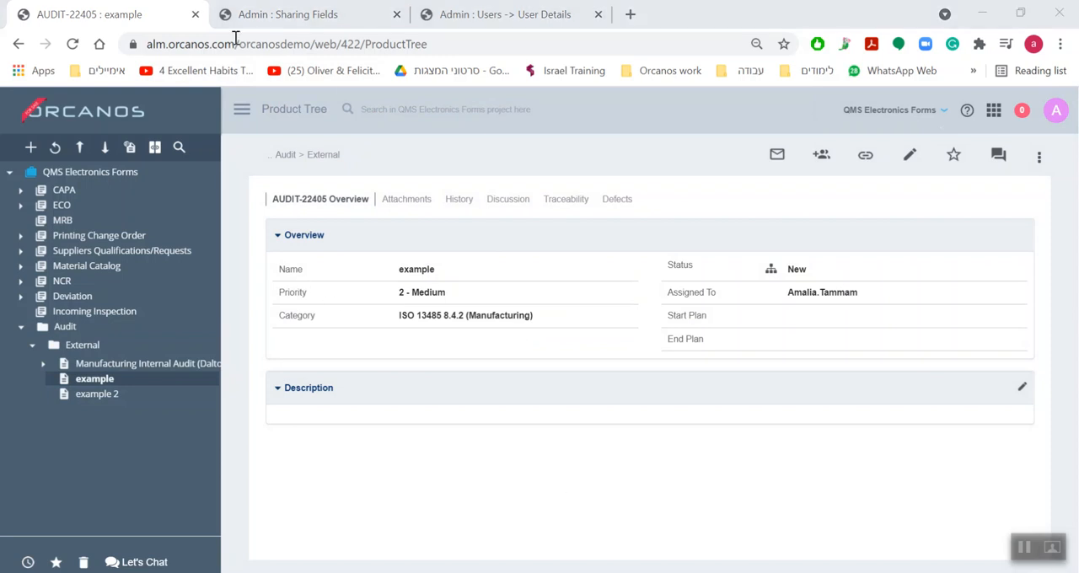
Go back to the sharing settings, toggle the Priority field's View permission off and on, and re-enable its Update and Add permissions
{"action": "left_click", "coordinate": [289, 16]}
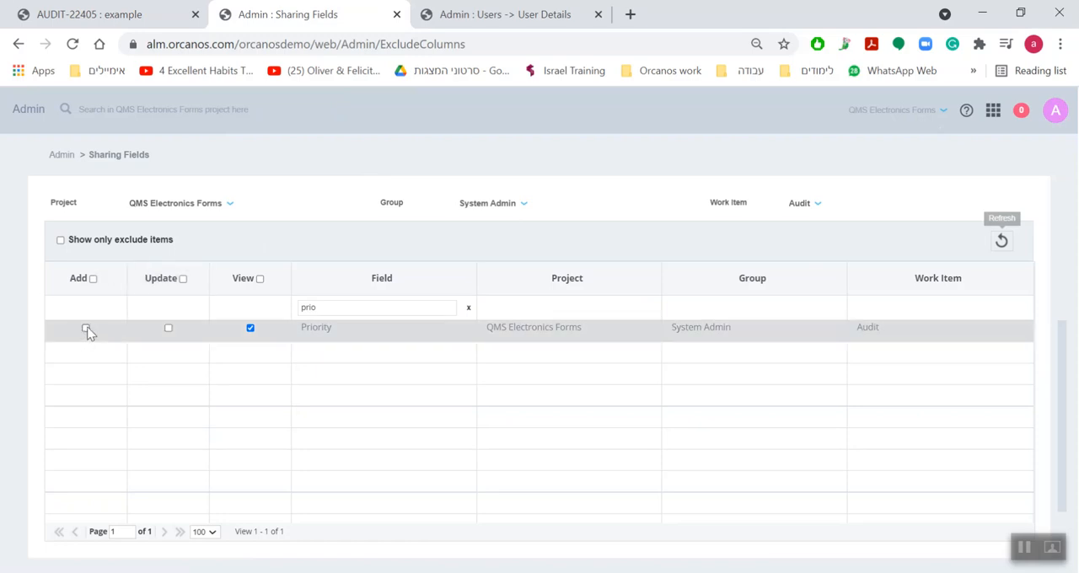
{"action": "left_click", "coordinate": [249, 329]}
{"action": "left_click", "coordinate": [249, 329]}
{"action": "left_click", "coordinate": [169, 328]}
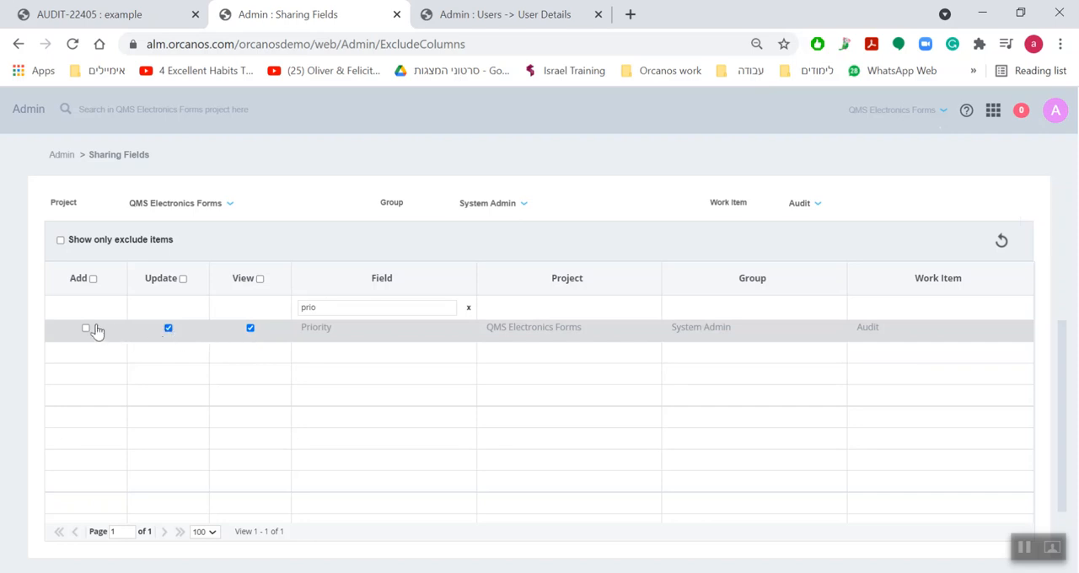
{"action": "left_click", "coordinate": [85, 327]}
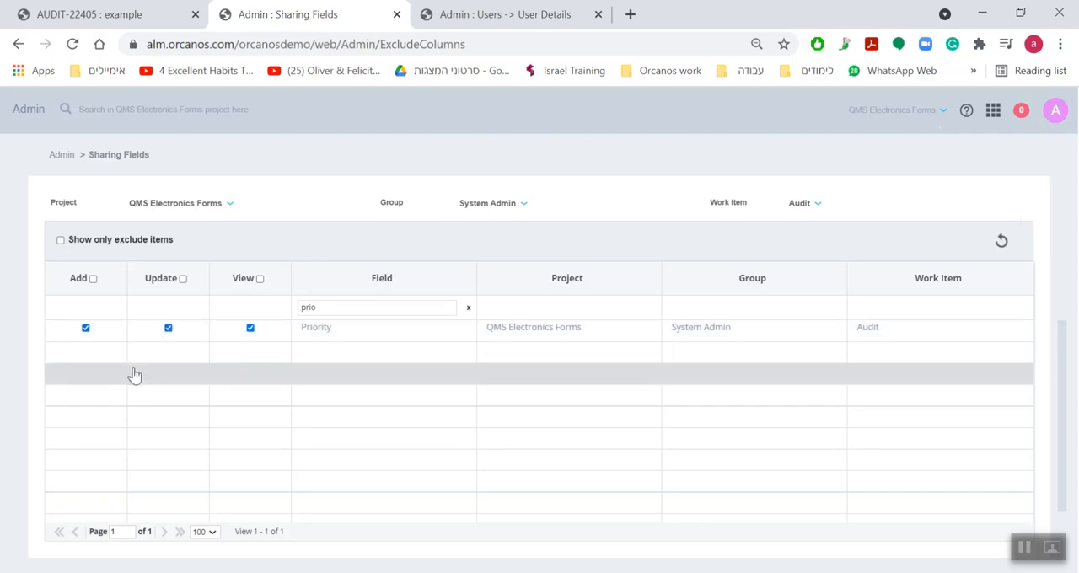